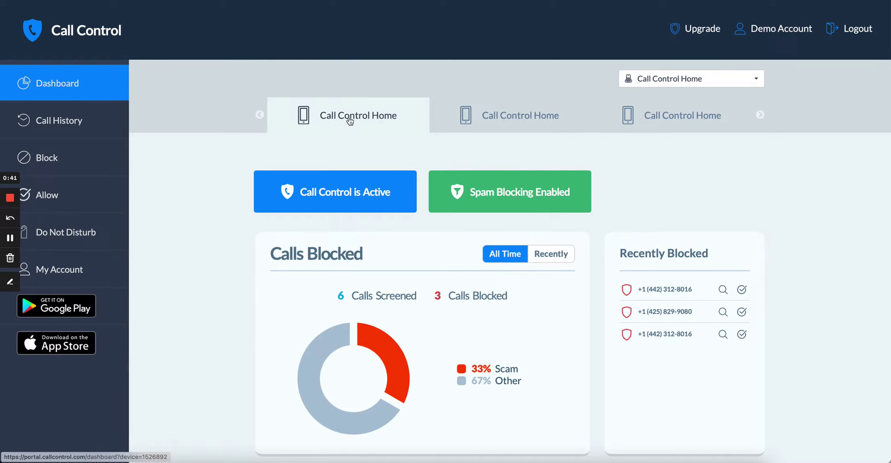
- Examine the dashboard's blocked-call statistics, recently blocked numbers and spam blocking status
{"action": "scroll", "coordinate": [227, 159], "scroll_direction": "down", "scroll_amount": 2}
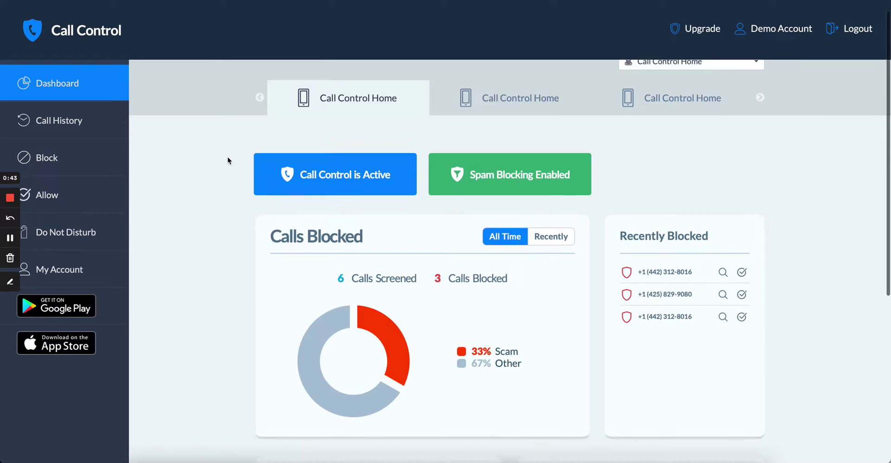
{"action": "scroll", "coordinate": [227, 160], "scroll_direction": "down", "scroll_amount": 2}
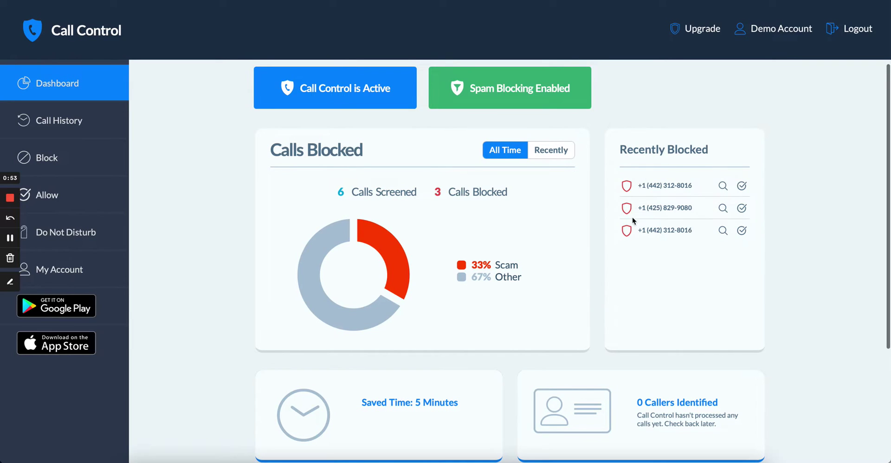
{"action": "scroll", "coordinate": [617, 255], "scroll_direction": "down", "scroll_amount": 3}
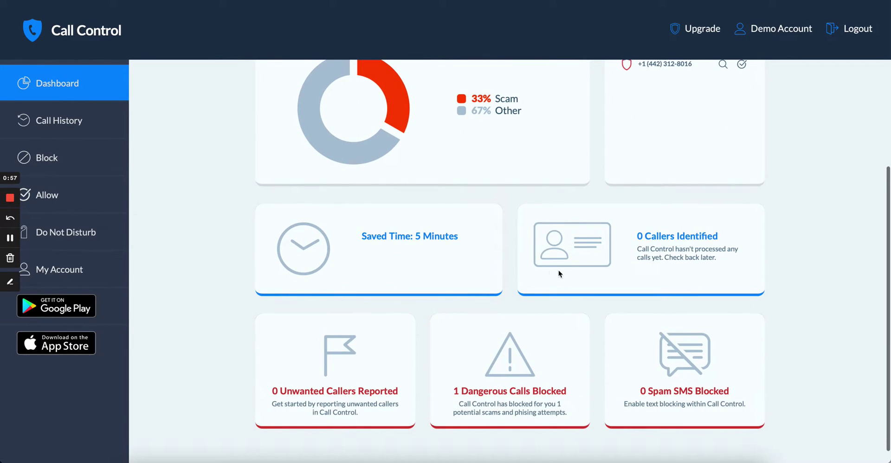
{"action": "scroll", "coordinate": [549, 270], "scroll_direction": "up", "scroll_amount": 5}
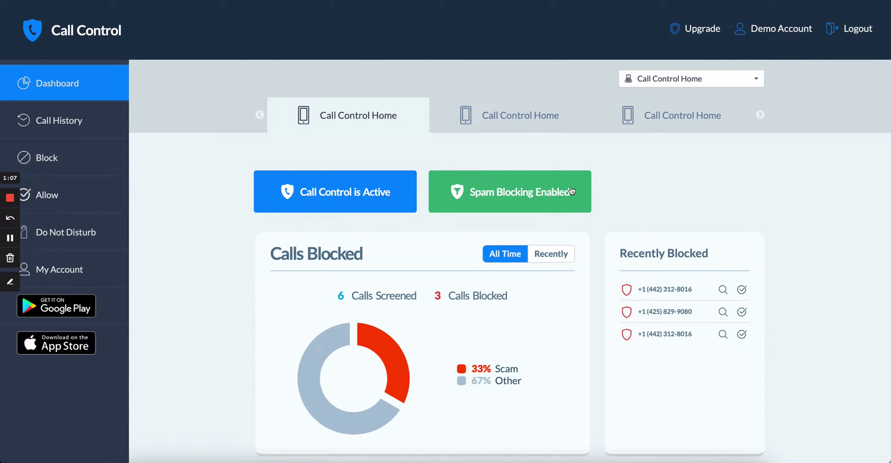
{"action": "left_click", "coordinate": [524, 194]}
{"action": "left_click", "coordinate": [550, 95]}
- Open the call history and examine each call's status, scam label, spam category and available actions
{"action": "left_click", "coordinate": [83, 125]}
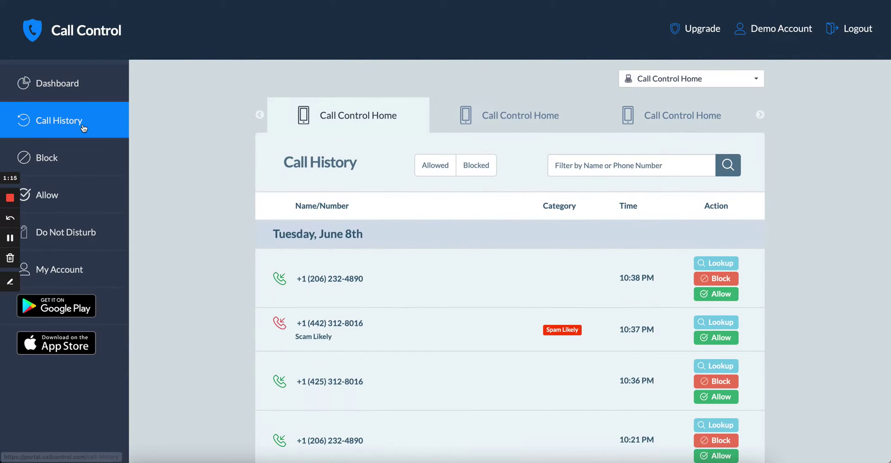
{"action": "scroll", "coordinate": [235, 160], "scroll_direction": "down", "scroll_amount": 1}
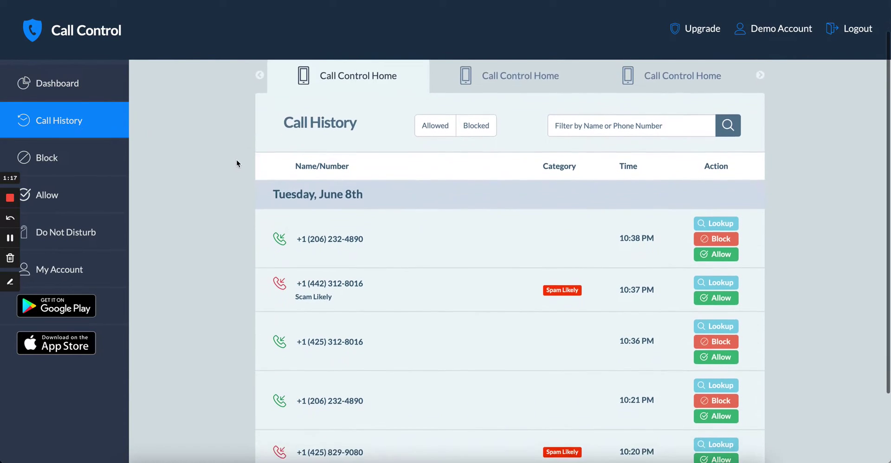
{"action": "scroll", "coordinate": [237, 162], "scroll_direction": "down", "scroll_amount": 1}
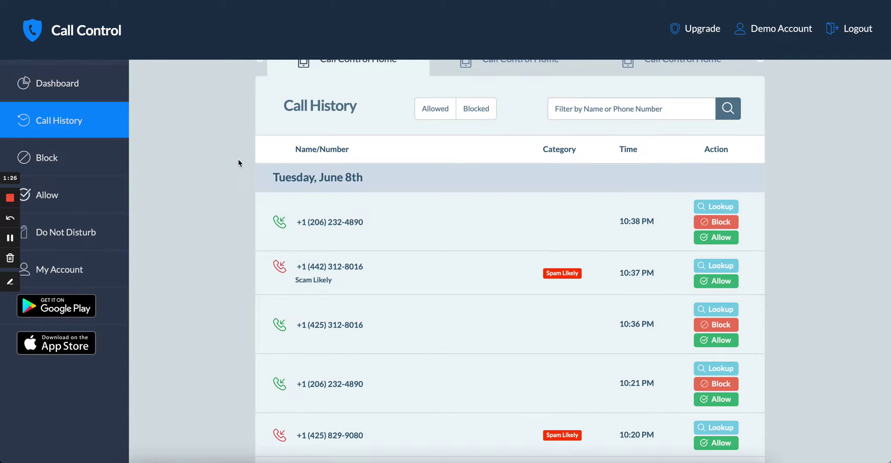
{"action": "scroll", "coordinate": [252, 192], "scroll_direction": "down", "scroll_amount": 1}
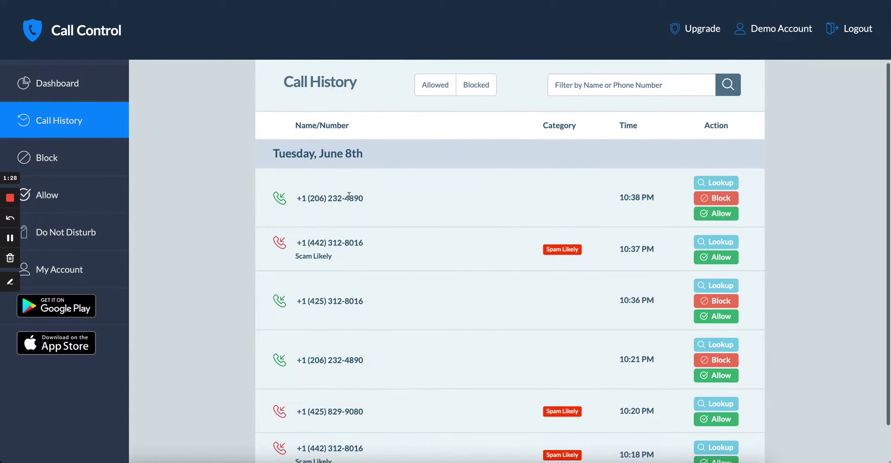
{"action": "scroll", "coordinate": [330, 287], "scroll_direction": "down", "scroll_amount": 1}
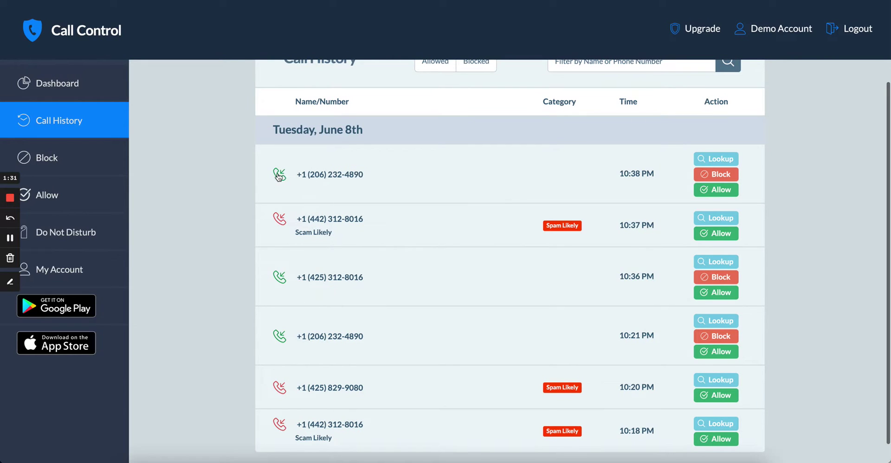
{"action": "mouse_move", "coordinate": [279, 177]}
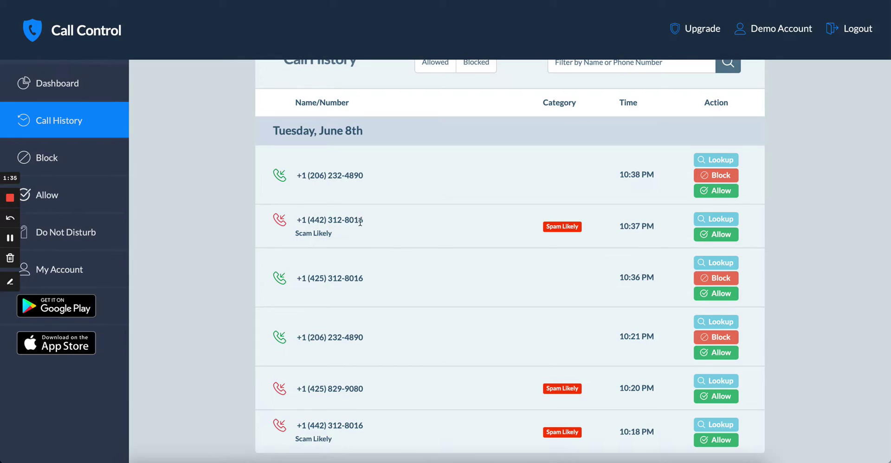
{"action": "scroll", "coordinate": [360, 222], "scroll_direction": "down", "scroll_amount": 1}
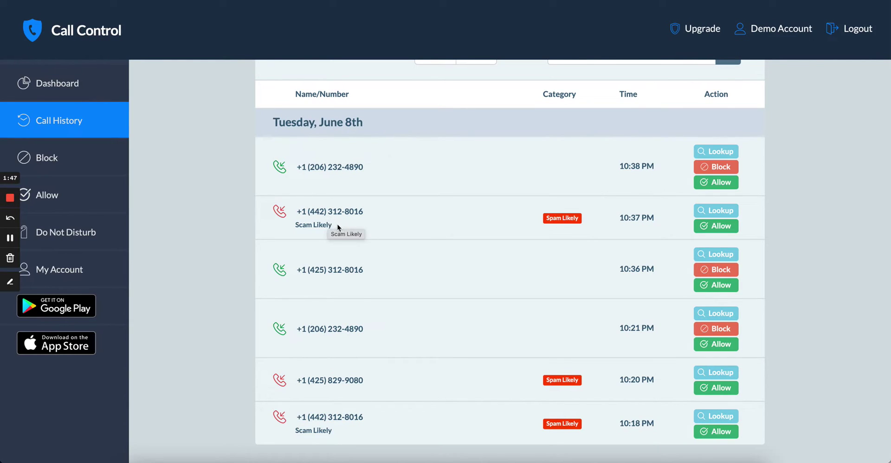
{"action": "left_click_drag", "start_coordinate": [337, 224], "coordinate": [288, 225]}
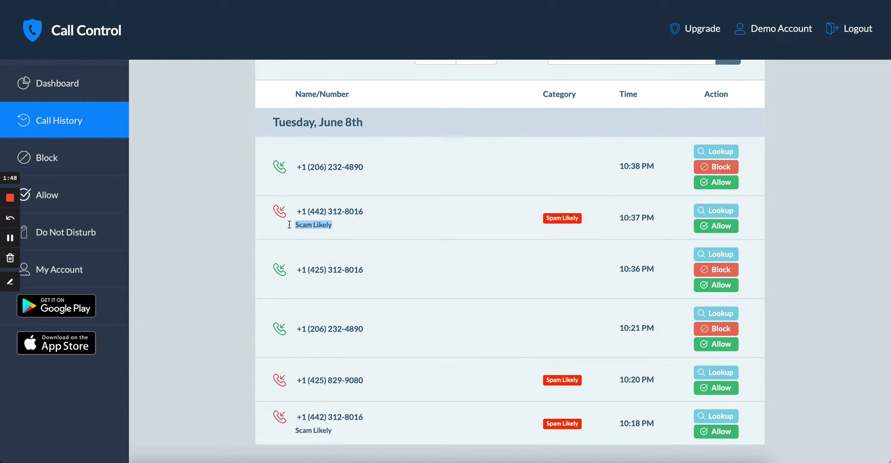
{"action": "left_click", "coordinate": [354, 229]}
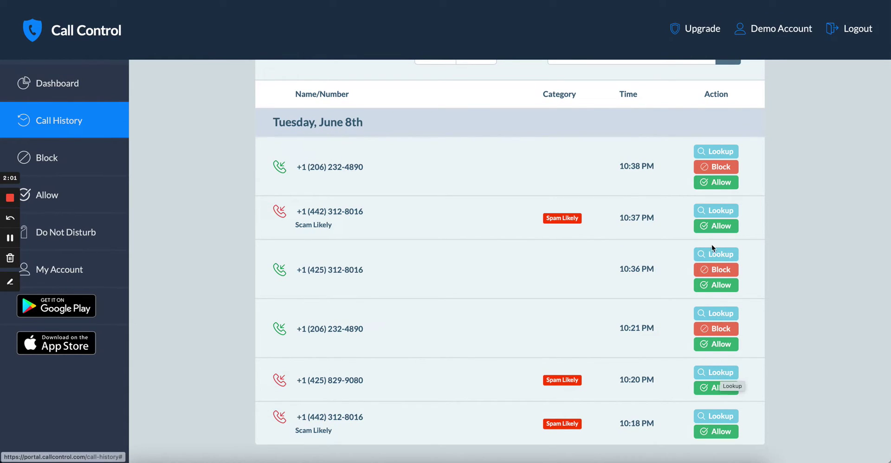
- Block the number of the 10:38 PM call and allow the number of the 10:37 PM call, leaving both caller names empty
{"action": "left_click", "coordinate": [717, 168]}
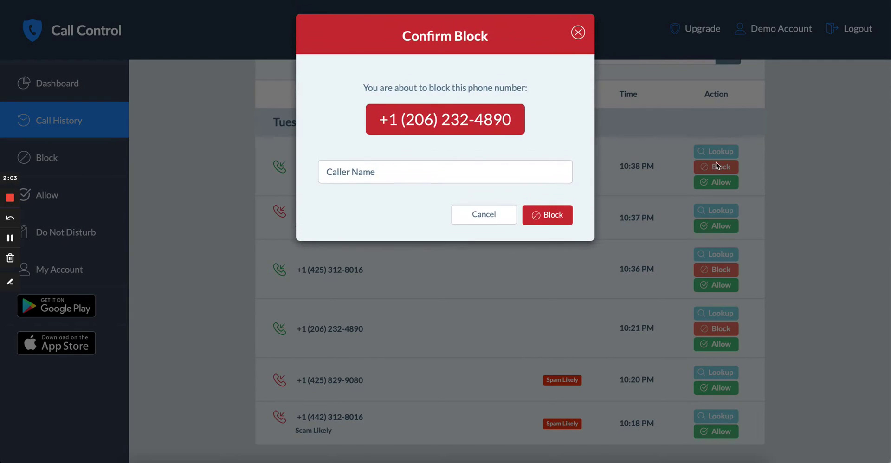
{"action": "left_click", "coordinate": [374, 171]}
{"action": "left_click", "coordinate": [563, 222]}
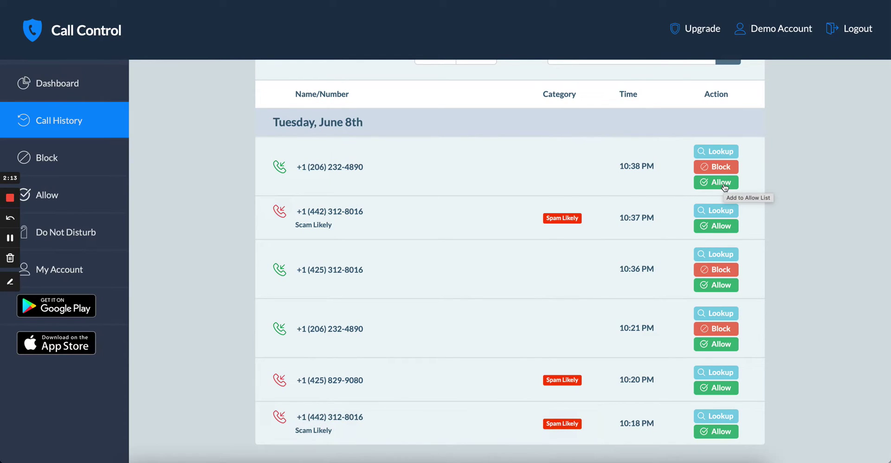
{"action": "left_click", "coordinate": [723, 227]}
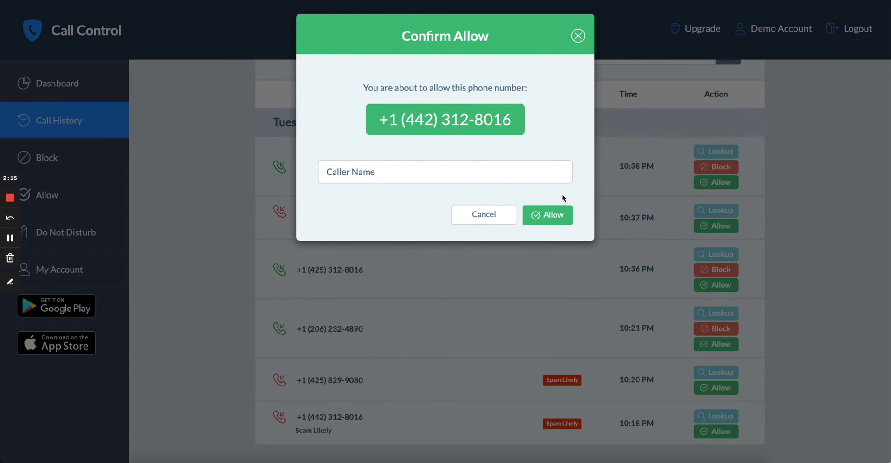
{"action": "left_click", "coordinate": [546, 215]}
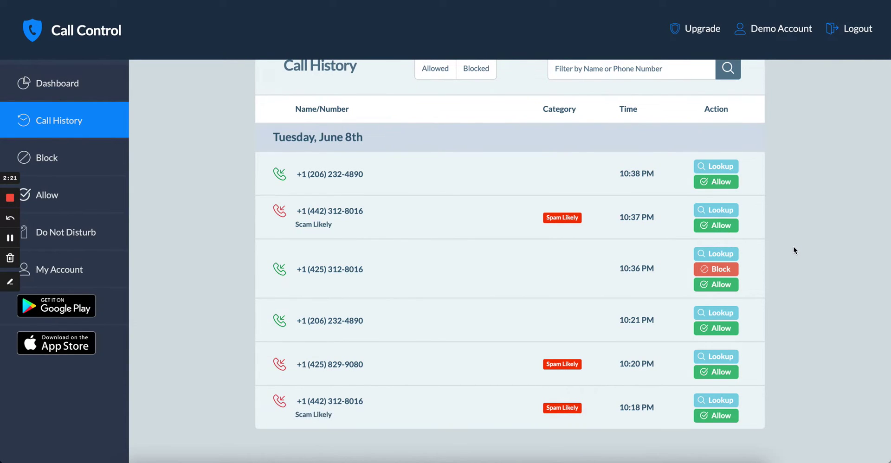
- Filter the call history by allowed calls and by blocked calls, clearing each filter again
{"action": "scroll", "coordinate": [793, 246], "scroll_direction": "up", "scroll_amount": 2}
{"action": "scroll", "coordinate": [793, 246], "scroll_direction": "up", "scroll_amount": 2}
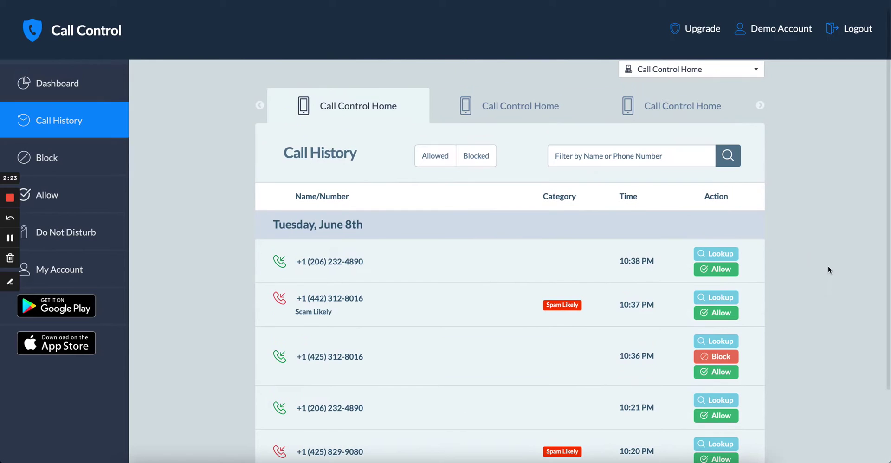
{"action": "left_click", "coordinate": [435, 161]}
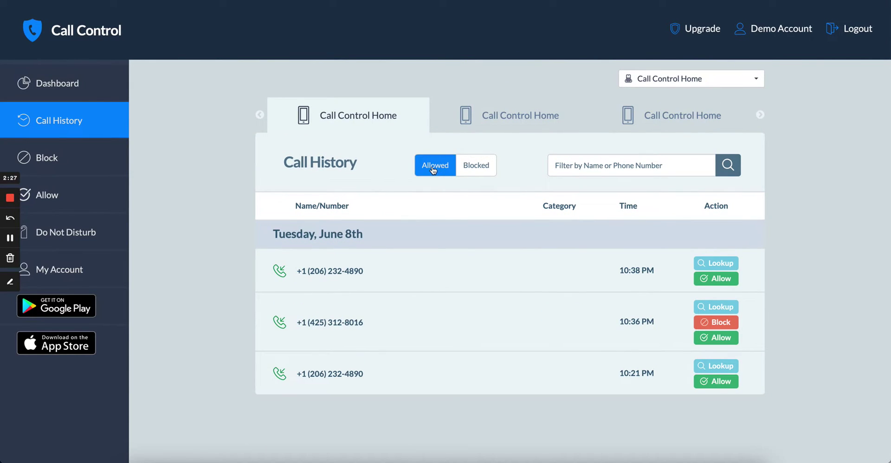
{"action": "left_click", "coordinate": [433, 169]}
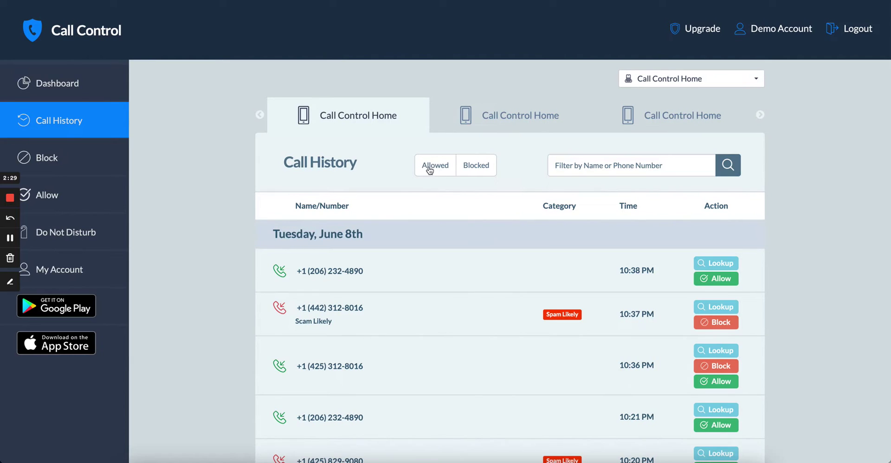
{"action": "left_click", "coordinate": [478, 172]}
{"action": "left_click", "coordinate": [477, 172]}
- Search the call history for numbers containing 442, clear the search and look over the full list again
{"action": "left_click", "coordinate": [595, 170]}
{"action": "type", "text": "442"}
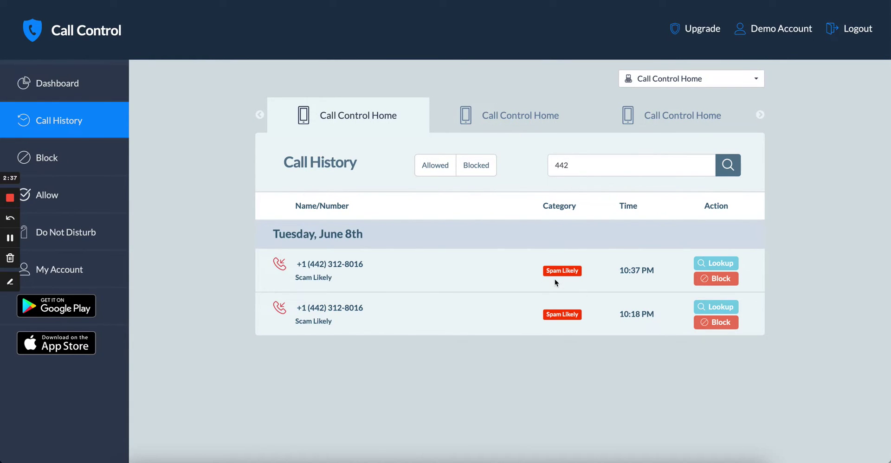
{"action": "key", "text": "BackSpace"}
{"action": "key", "text": "BackSpace"}
{"action": "key", "text": "BackSpace"}
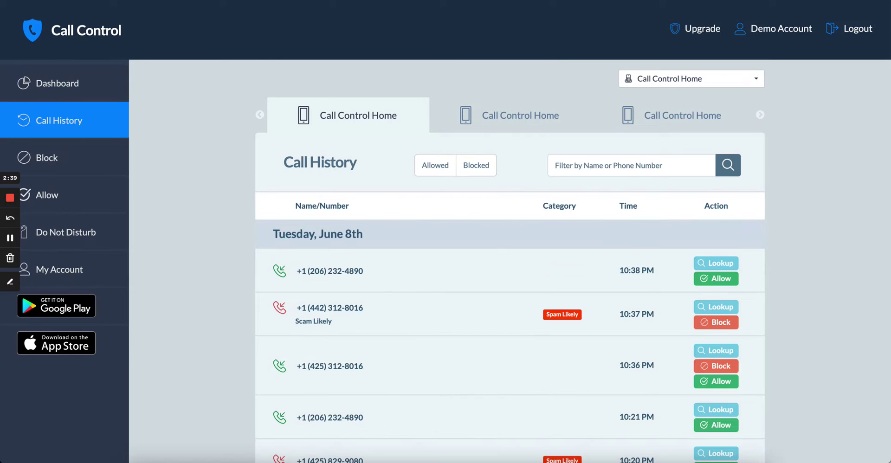
{"action": "scroll", "coordinate": [794, 252], "scroll_direction": "down", "scroll_amount": 1}
{"action": "scroll", "coordinate": [795, 252], "scroll_direction": "down", "scroll_amount": 2}
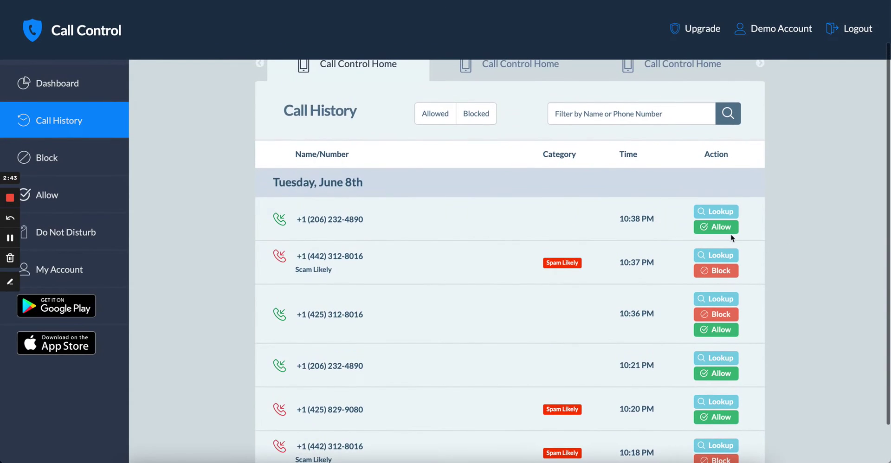
{"action": "scroll", "coordinate": [235, 199], "scroll_direction": "up", "scroll_amount": 1}
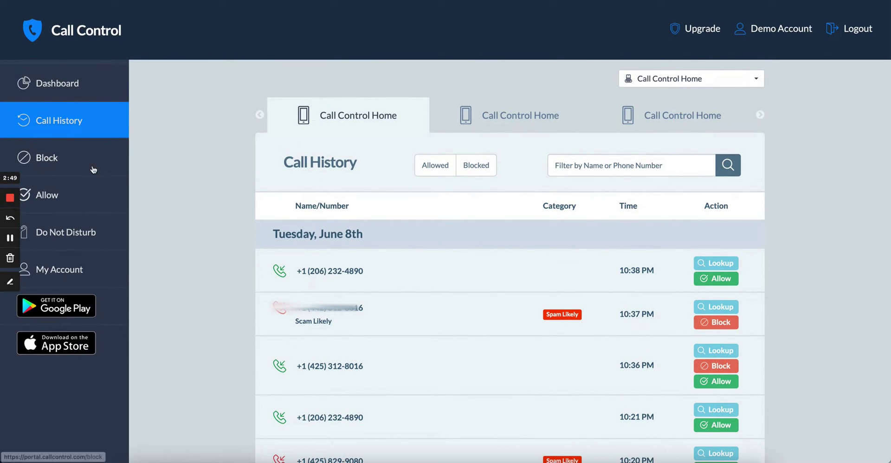
- Open the personal blocklist and look over its entries and options
{"action": "left_click", "coordinate": [77, 163]}
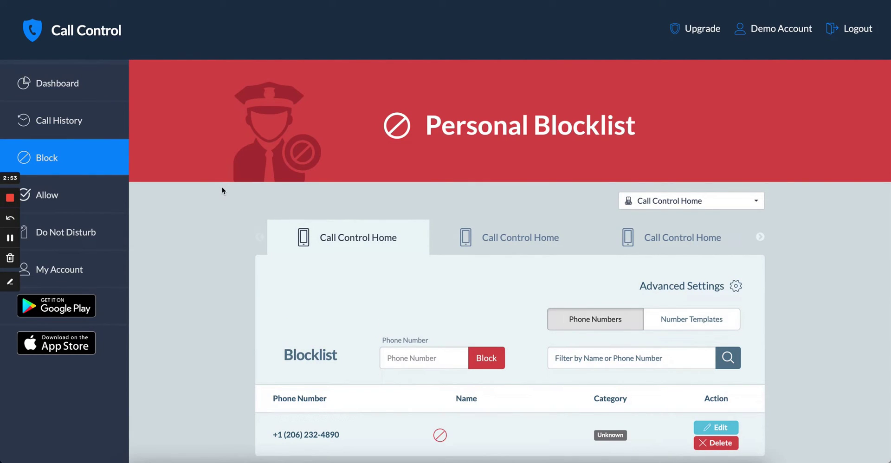
{"action": "scroll", "coordinate": [223, 187], "scroll_direction": "down", "scroll_amount": 1}
{"action": "scroll", "coordinate": [223, 188], "scroll_direction": "up", "scroll_amount": 1}
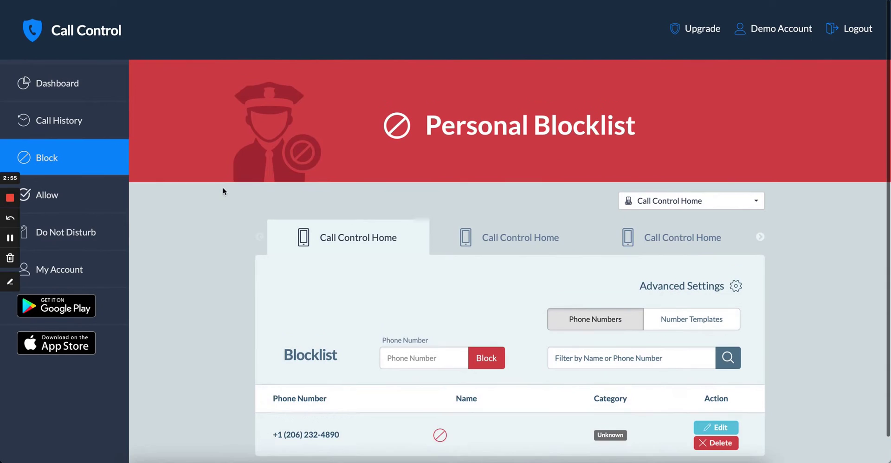
{"action": "scroll", "coordinate": [224, 191], "scroll_direction": "down", "scroll_amount": 1}
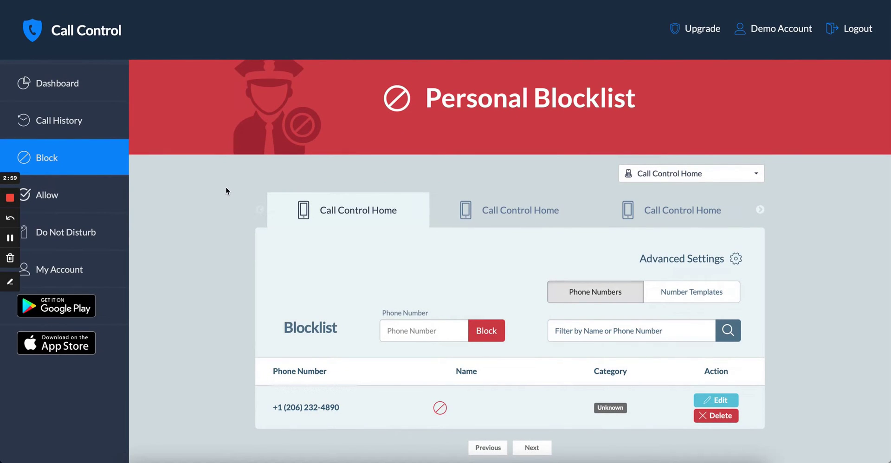
{"action": "scroll", "coordinate": [394, 299], "scroll_direction": "down", "scroll_amount": 1}
{"action": "scroll", "coordinate": [401, 325], "scroll_direction": "up", "scroll_amount": 1}
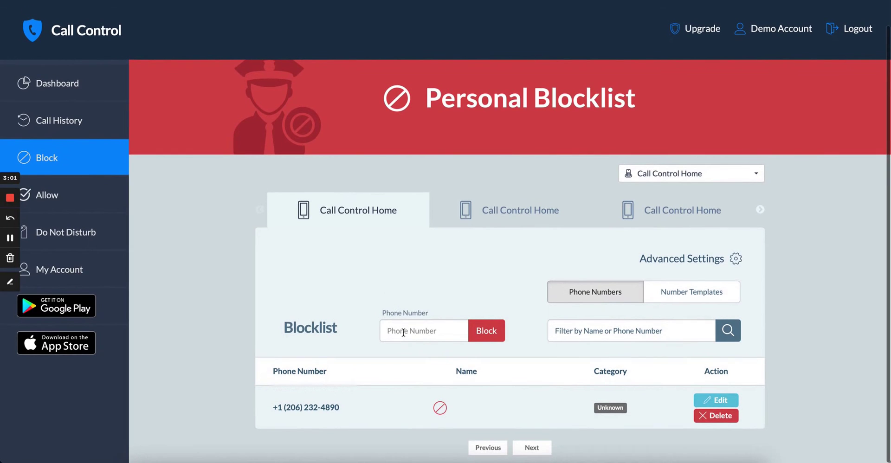
- Add a new phone number to the blocklist with "Caller Name" as its caller name
{"action": "left_click", "coordinate": [423, 338]}
{"action": "type", "text": "20"}
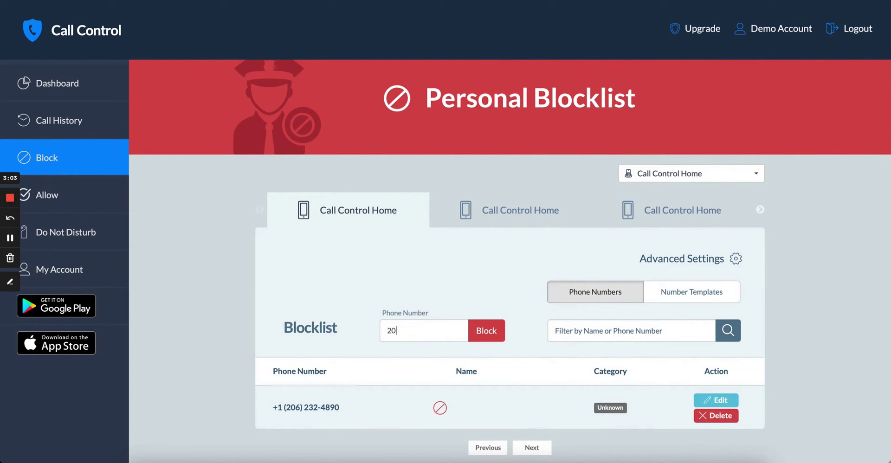
{"action": "type", "text": "65551212"}
{"action": "left_click", "coordinate": [485, 335]}
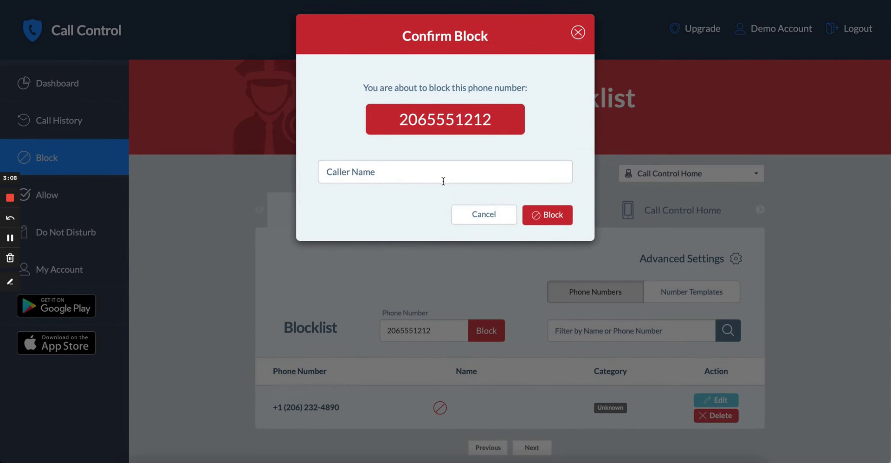
{"action": "left_click", "coordinate": [400, 172]}
{"action": "type", "text": "Caller "}
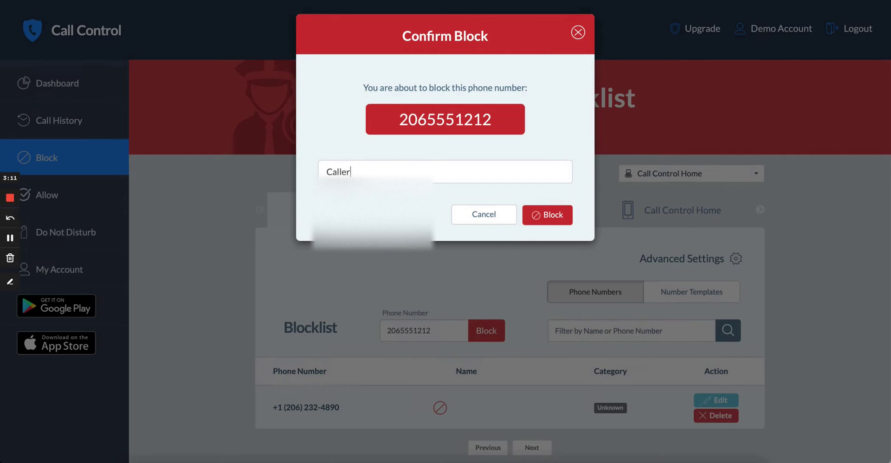
{"action": "type", "text": "Name"}
{"action": "left_click", "coordinate": [546, 215]}
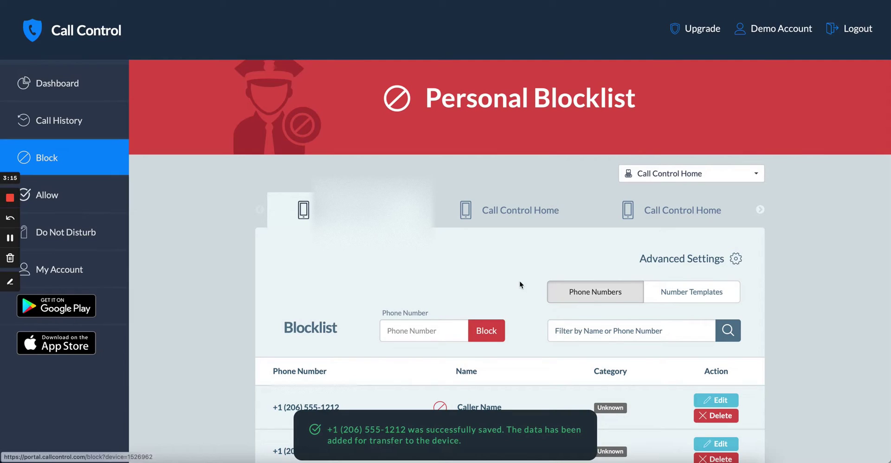
- Remove the "Caller Name" entry from the blocklist
{"action": "scroll", "coordinate": [522, 287], "scroll_direction": "down", "scroll_amount": 1}
{"action": "scroll", "coordinate": [522, 288], "scroll_direction": "down", "scroll_amount": 1}
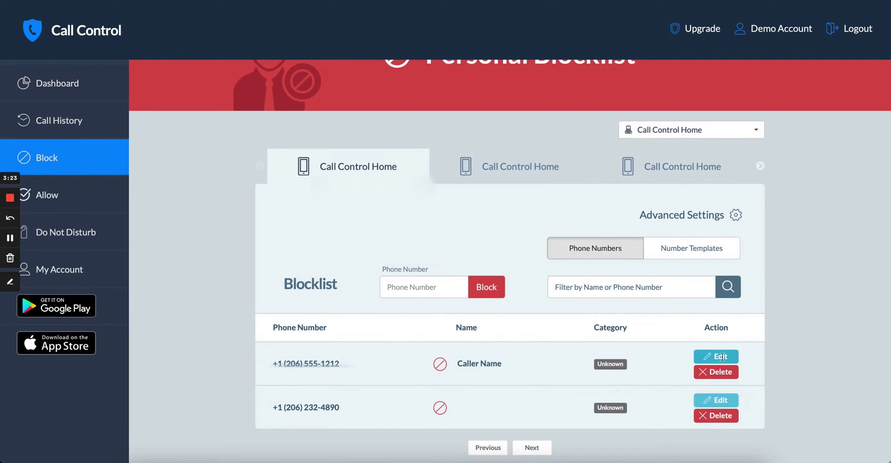
{"action": "left_click", "coordinate": [717, 372]}
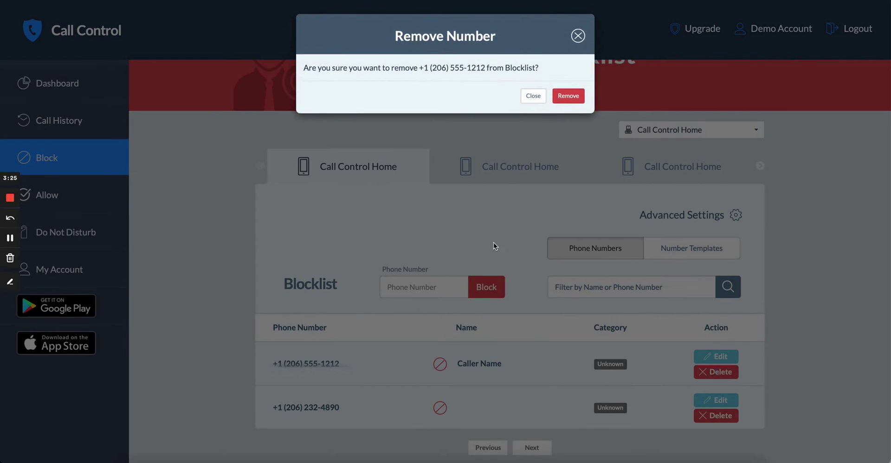
{"action": "left_click", "coordinate": [569, 95]}
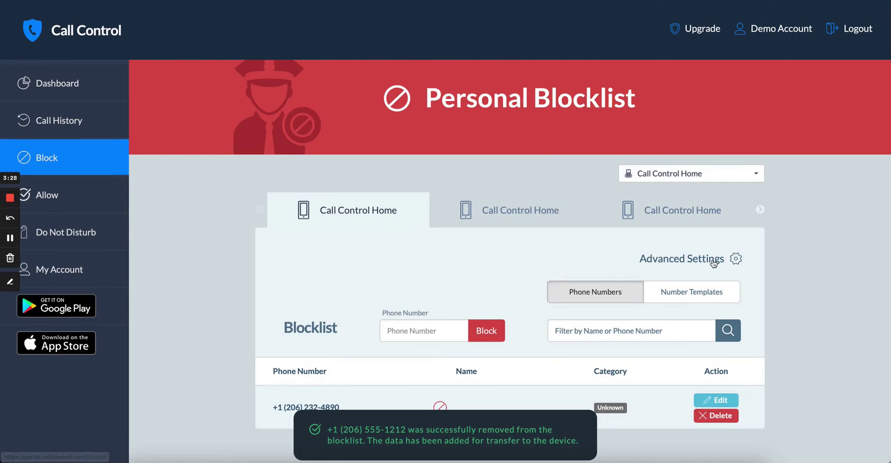
- Examine the blocklist's advanced settings and the Blocked Call Handling choices, leaving the settings without saving changes
{"action": "left_click", "coordinate": [735, 258]}
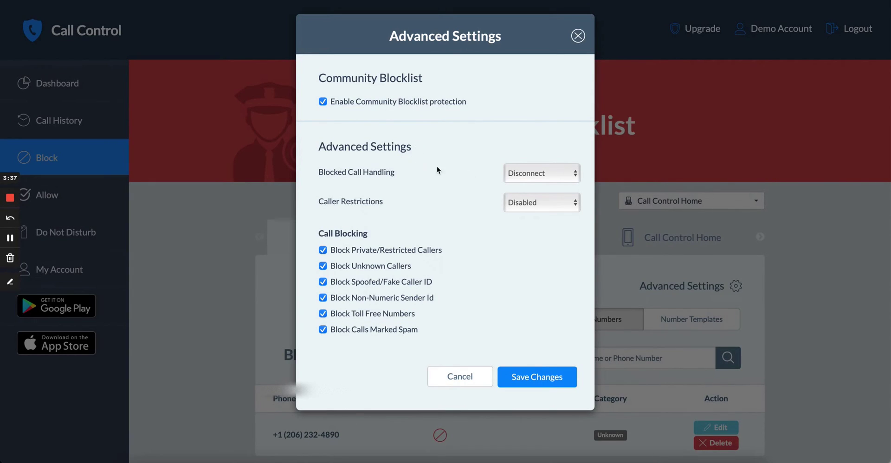
{"action": "left_click", "coordinate": [533, 173]}
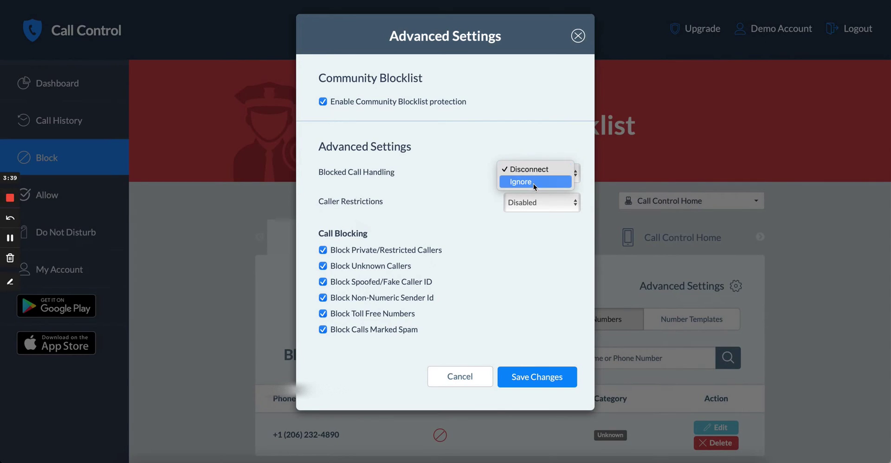
{"action": "left_click", "coordinate": [528, 146]}
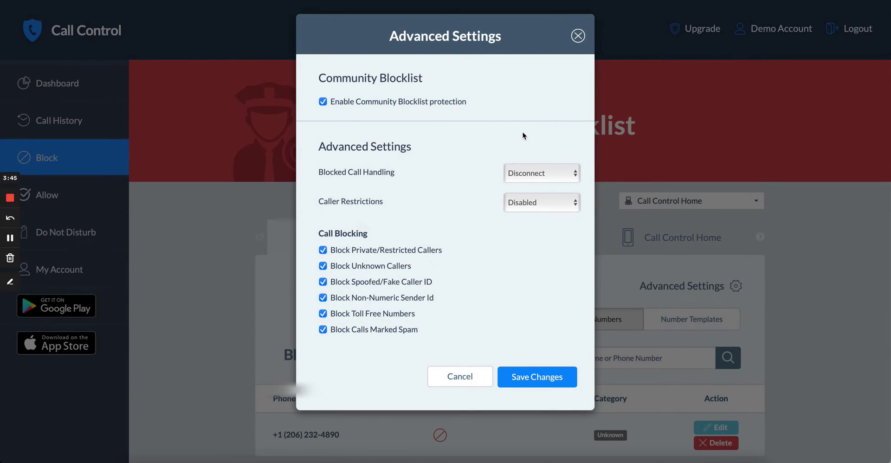
{"action": "left_click", "coordinate": [578, 37]}
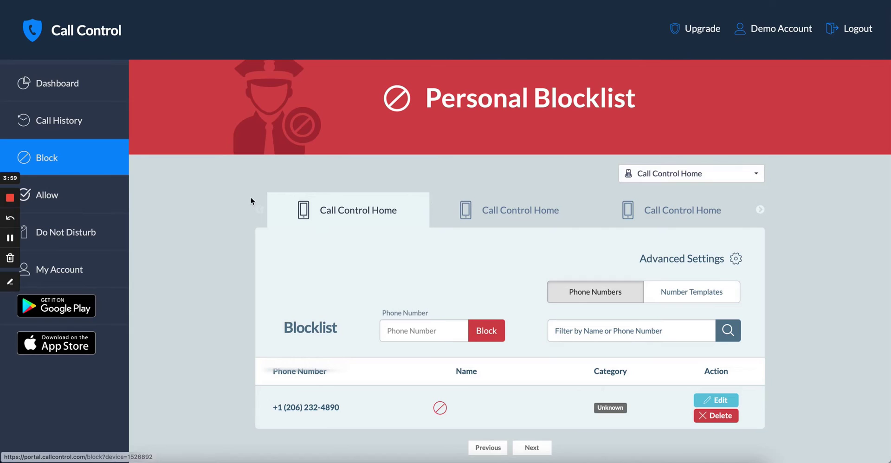
- Remove the only phone number from the Call Control Home phone's allowed list
{"action": "left_click", "coordinate": [70, 195]}
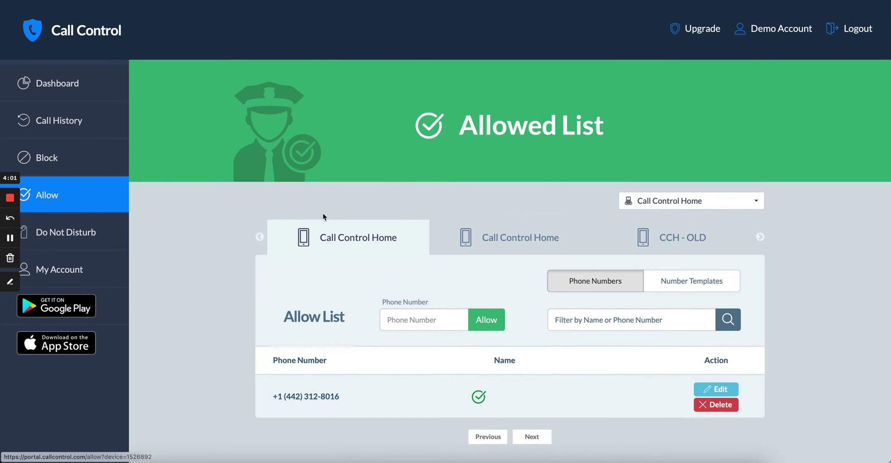
{"action": "left_click", "coordinate": [707, 405]}
{"action": "left_click", "coordinate": [567, 96]}
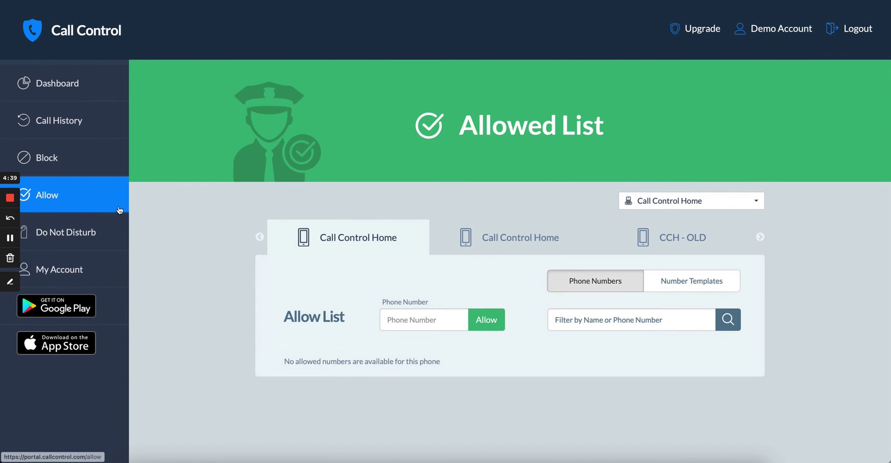
- Look over the Do Not Disturb page, the account's phones and profile, and return to the dashboard
{"action": "left_click", "coordinate": [97, 232]}
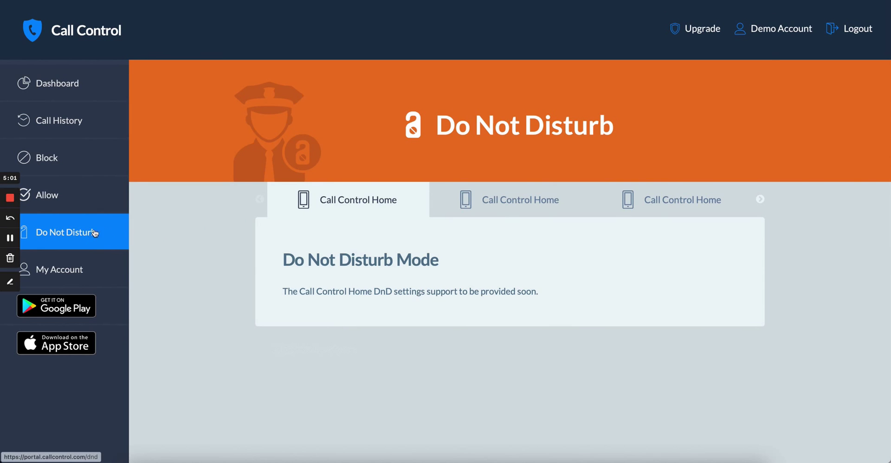
{"action": "left_click", "coordinate": [117, 271]}
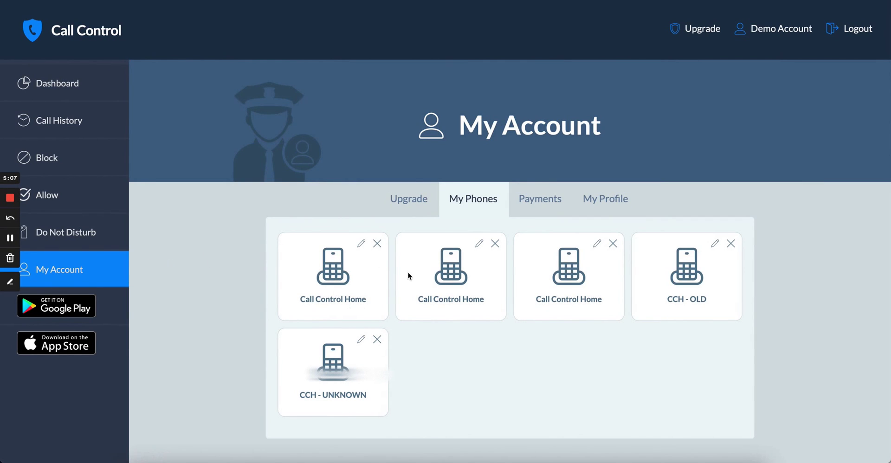
{"action": "left_click", "coordinate": [601, 225]}
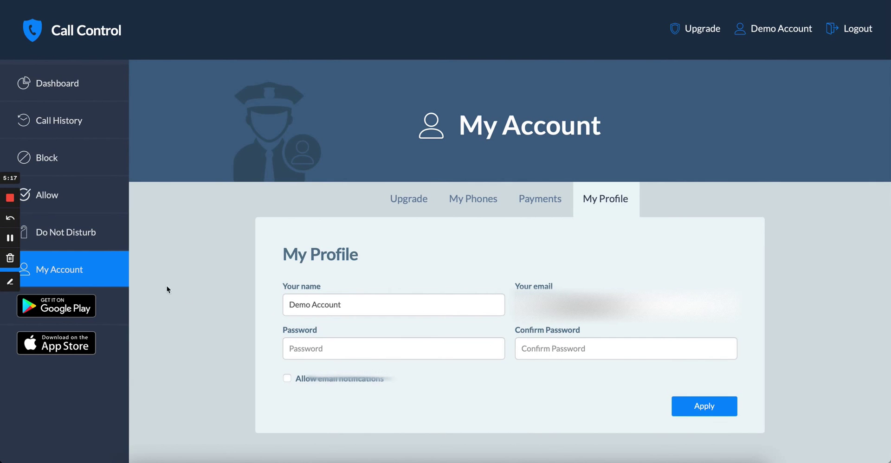
{"action": "left_click", "coordinate": [78, 81]}
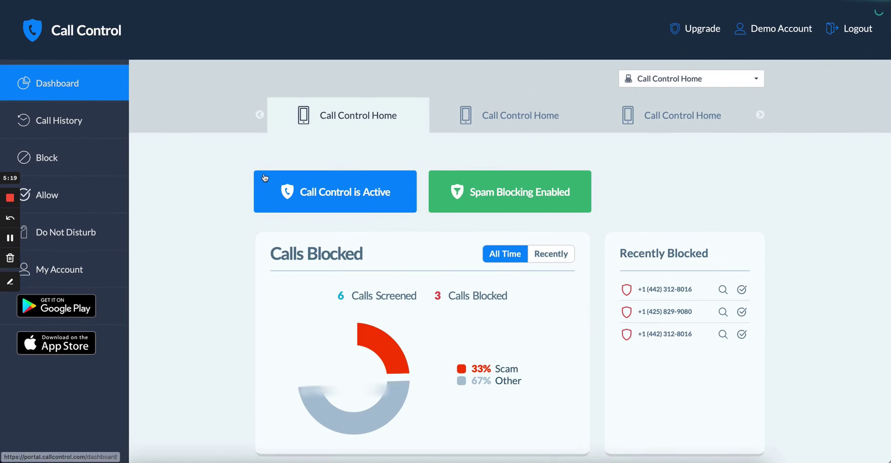